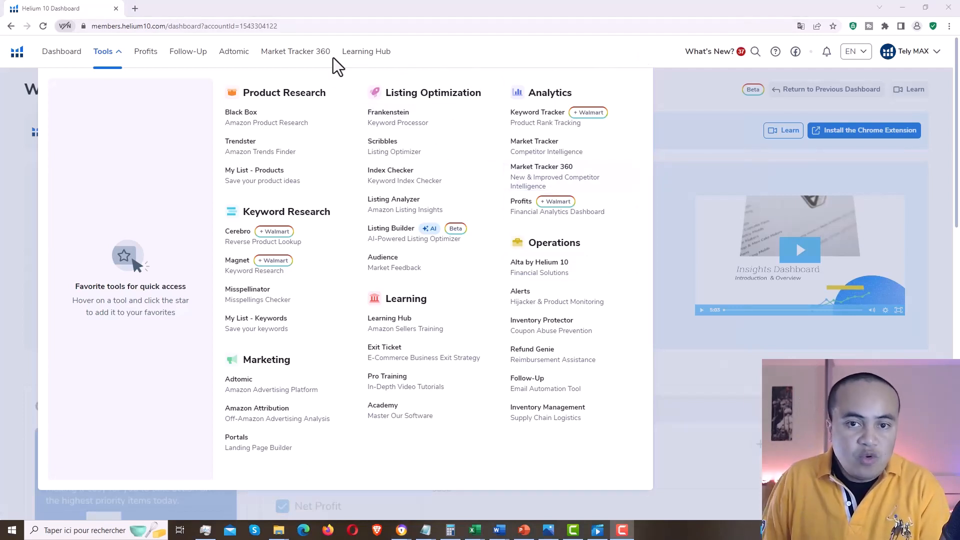
click(319, 125)
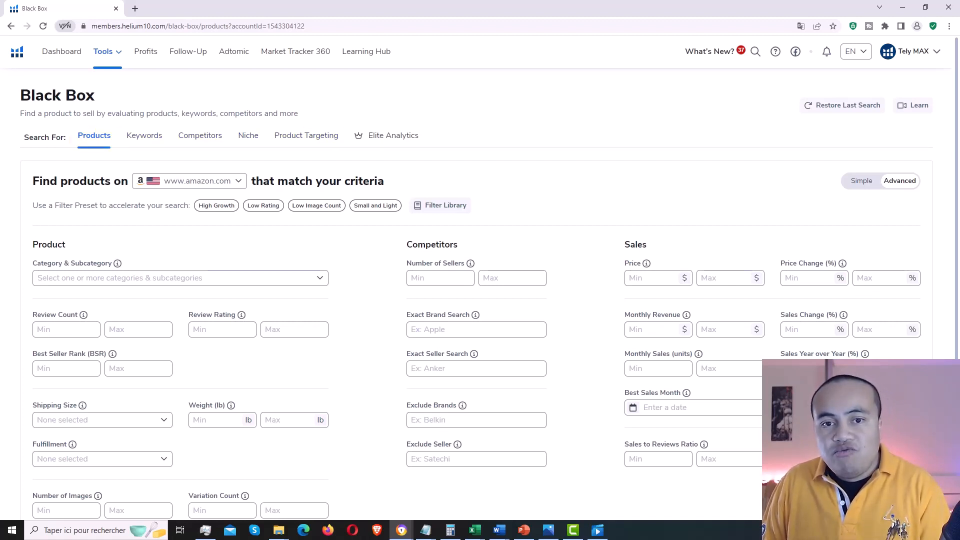
click(225, 181)
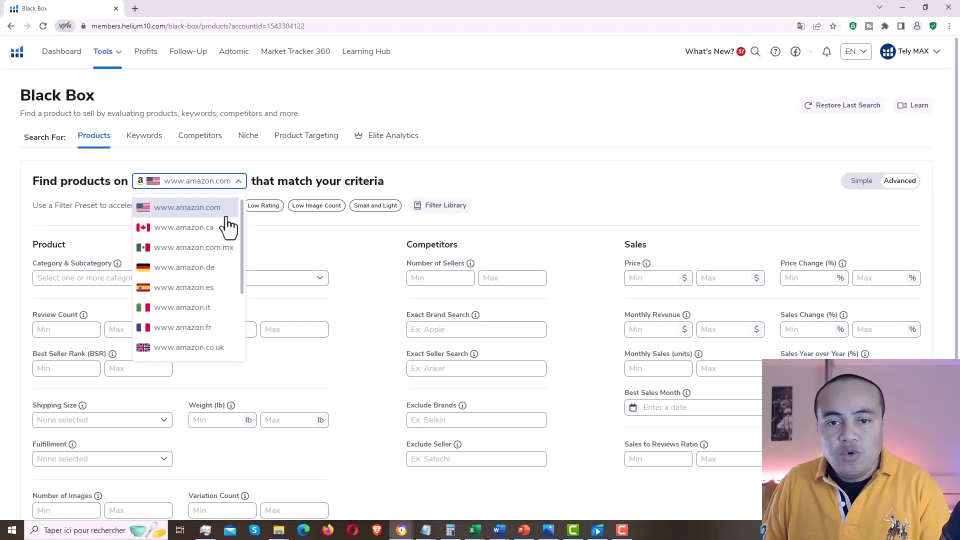
click(215, 327)
Step: Restrict the product search to the Jardin category and look through the other available categories
click(262, 277)
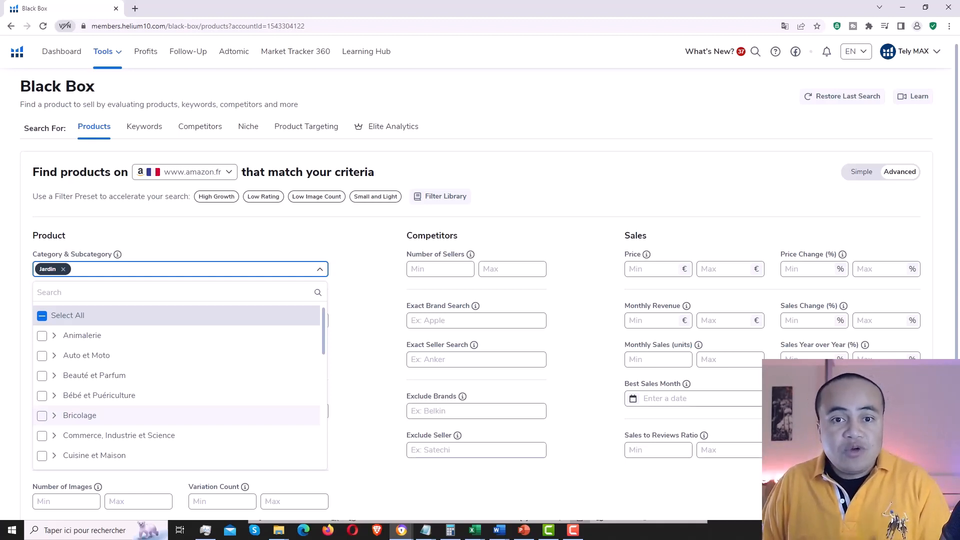
scroll(175, 402, down, 2)
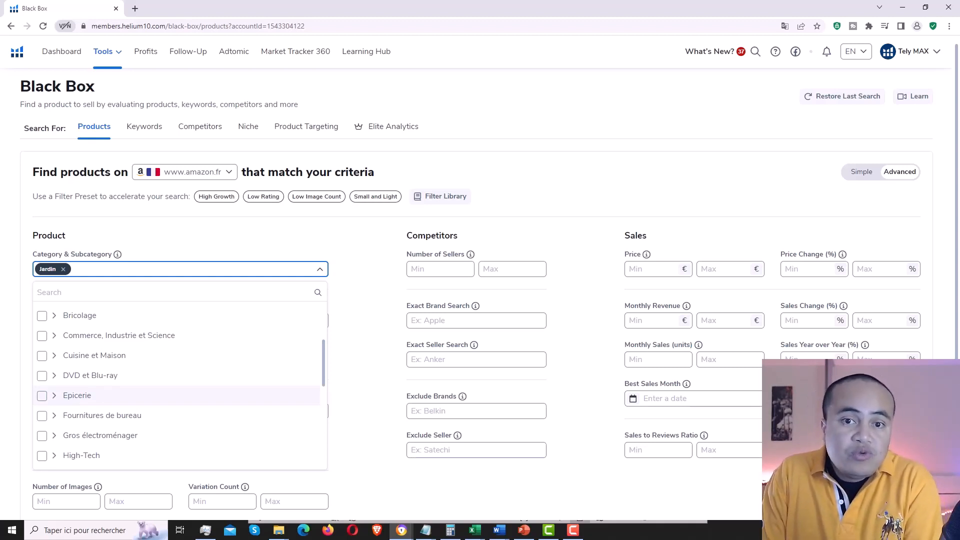
scroll(180, 395, up, 3)
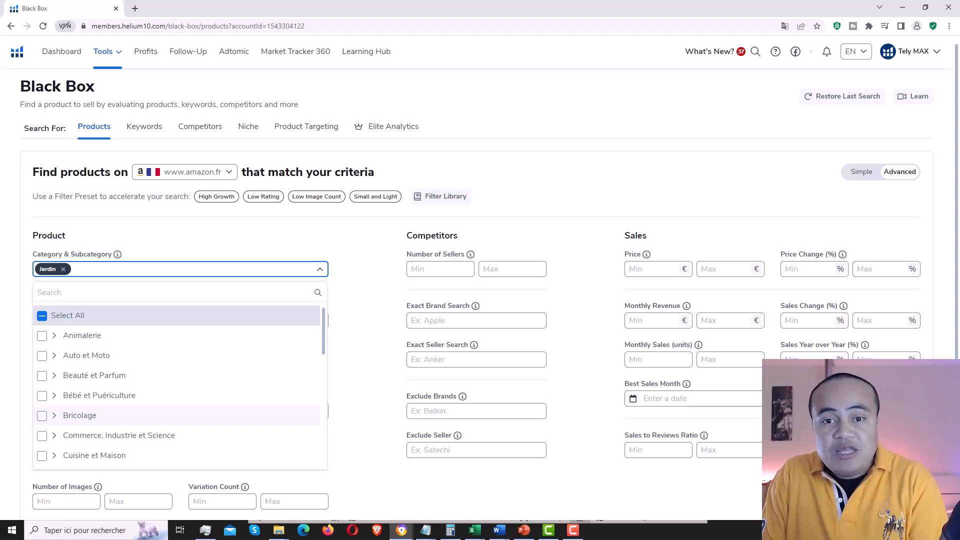
scroll(180, 380, down, 10)
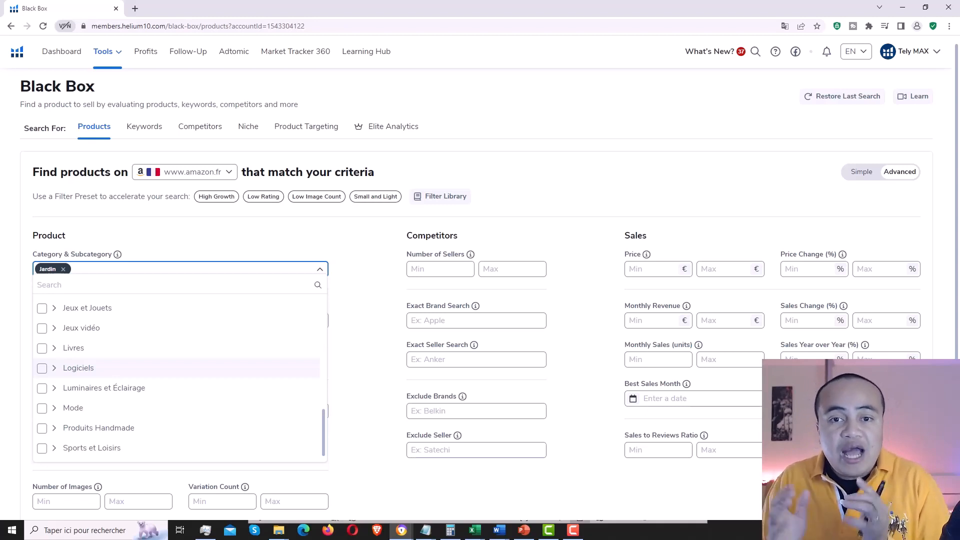
scroll(189, 396, up, 4)
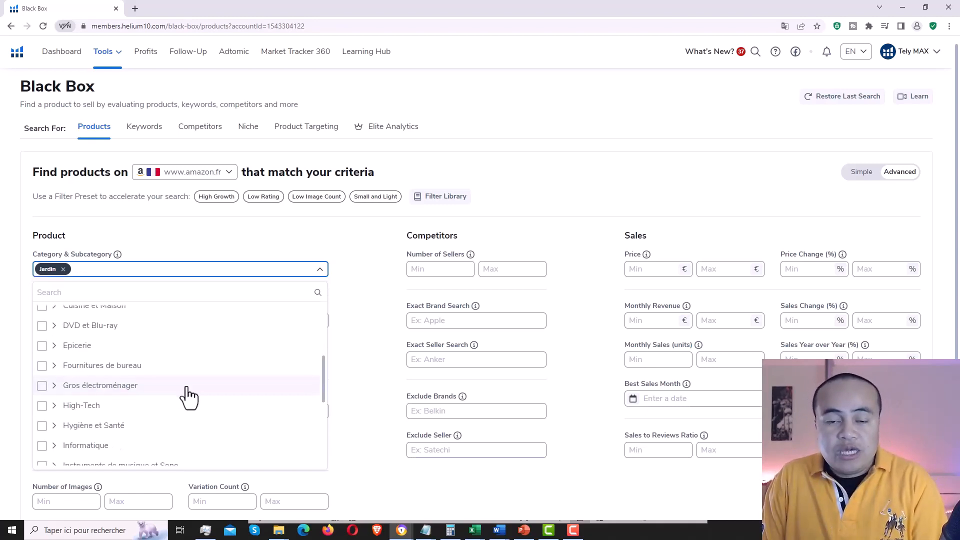
scroll(189, 397, down, 3)
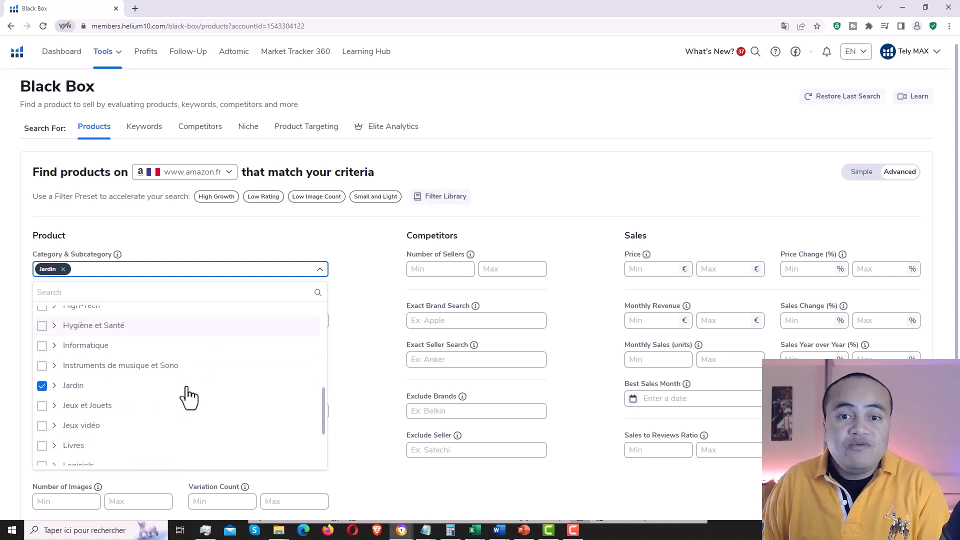
scroll(189, 397, down, 3)
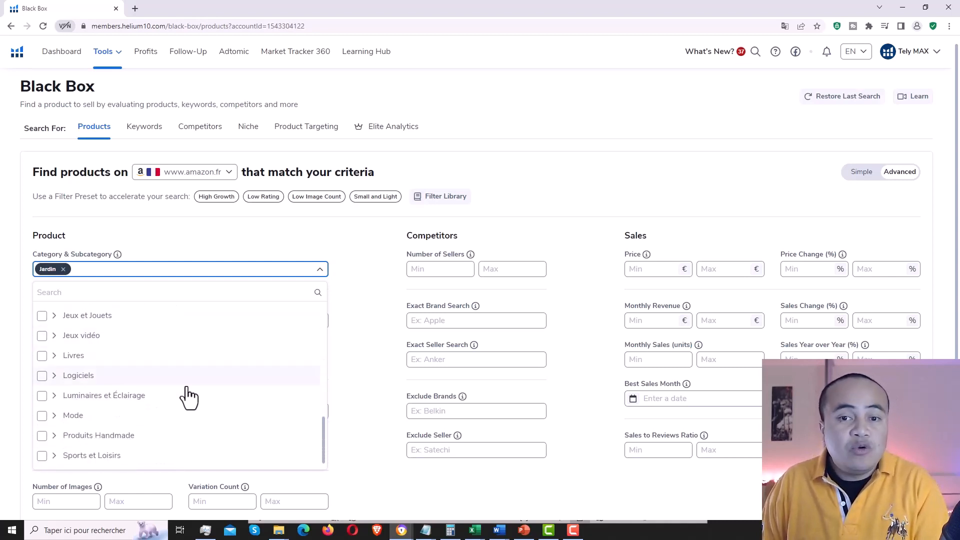
scroll(189, 397, down, 1)
scroll(325, 335, up, 1)
click(355, 315)
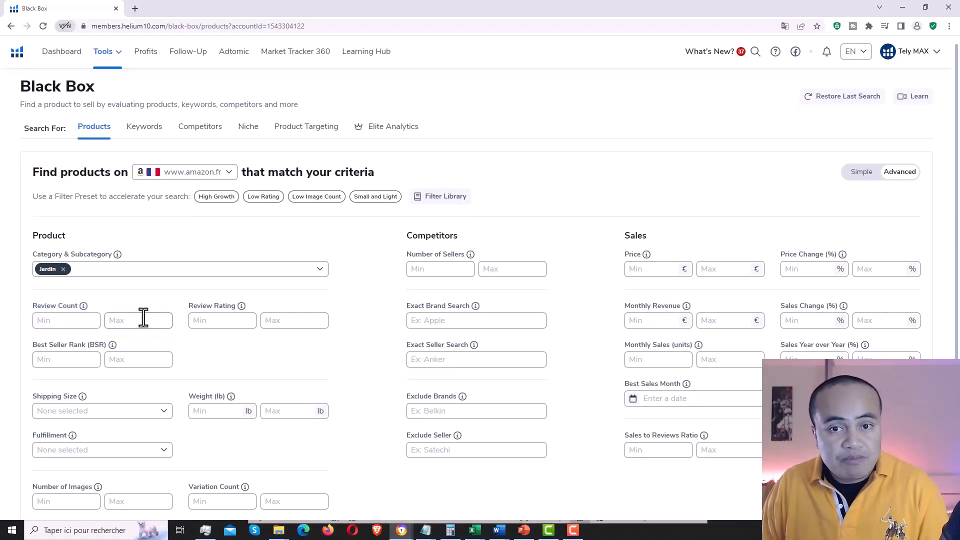
Step: Set the maximum review count to 300
click(141, 322)
text(300)
click(344, 304)
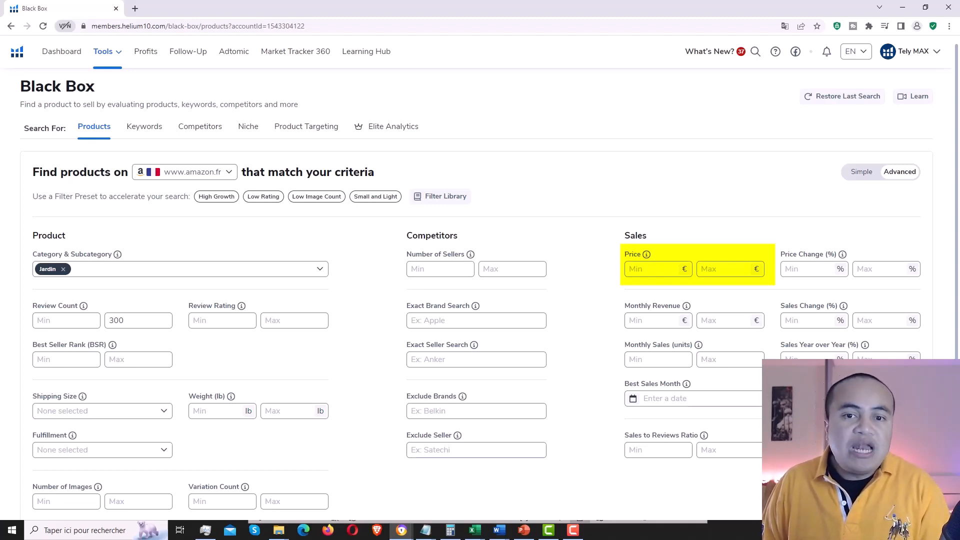
Step: Limit the product price to a range of 25 to 60 €
click(644, 269)
text(25)
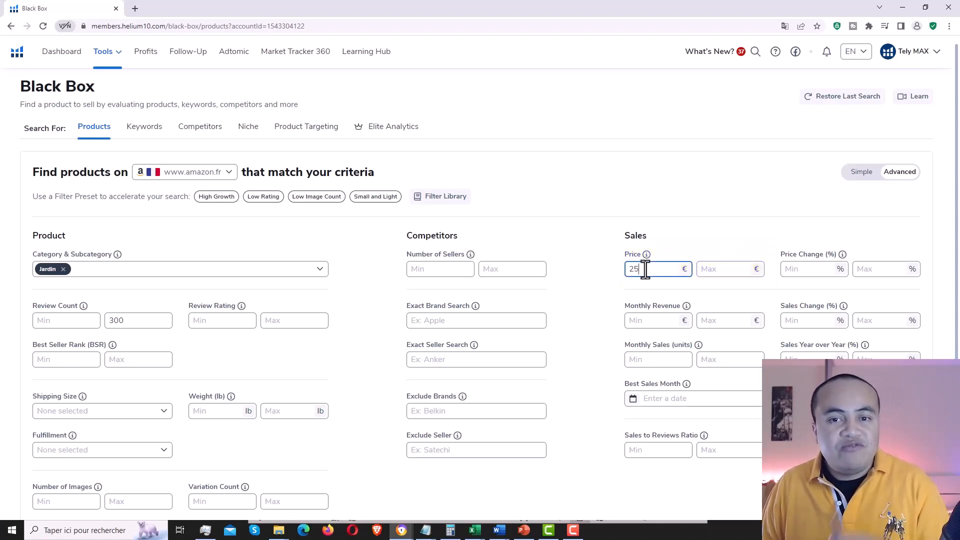
click(723, 269)
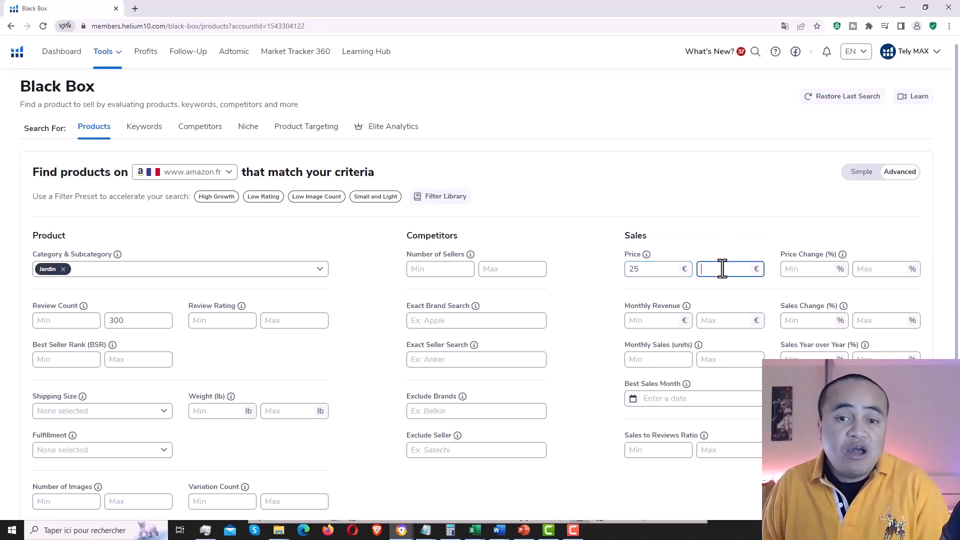
text(60)
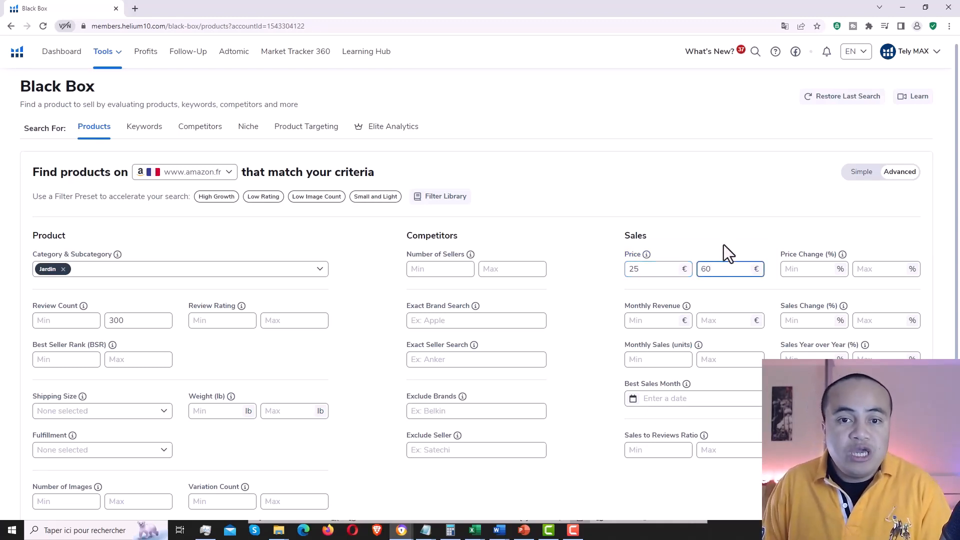
click(724, 244)
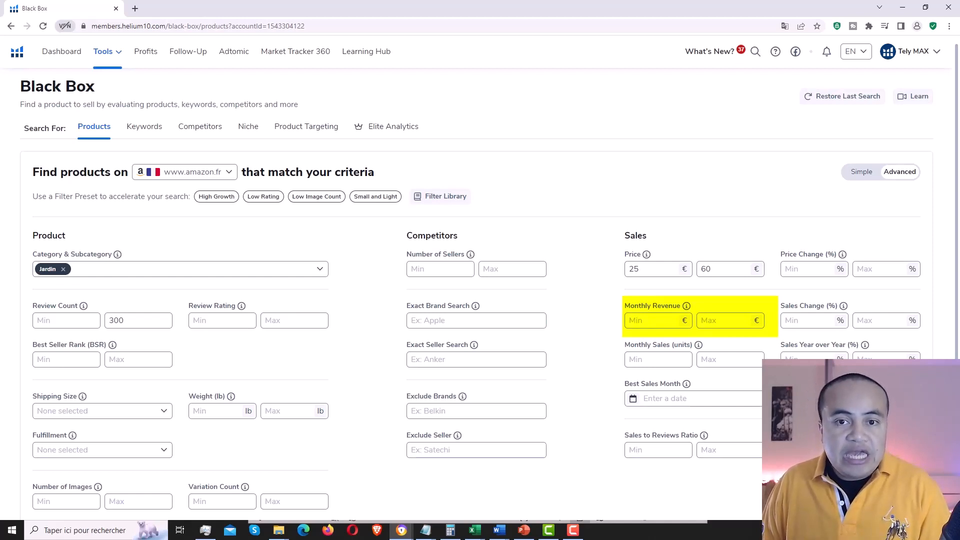
Step: Limit the monthly revenue to a range of 5000 to 20000 €
click(645, 320)
text(5000)
click(717, 320)
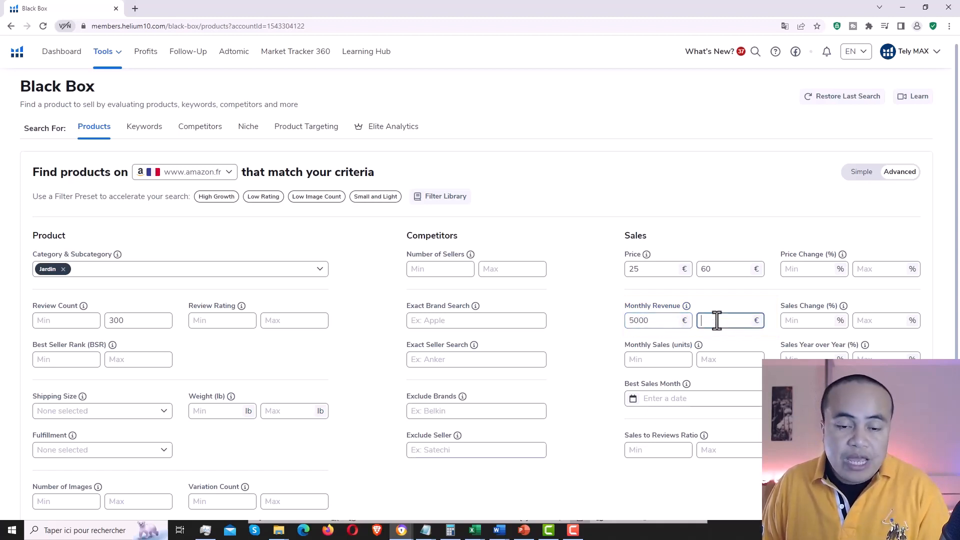
text(20000)
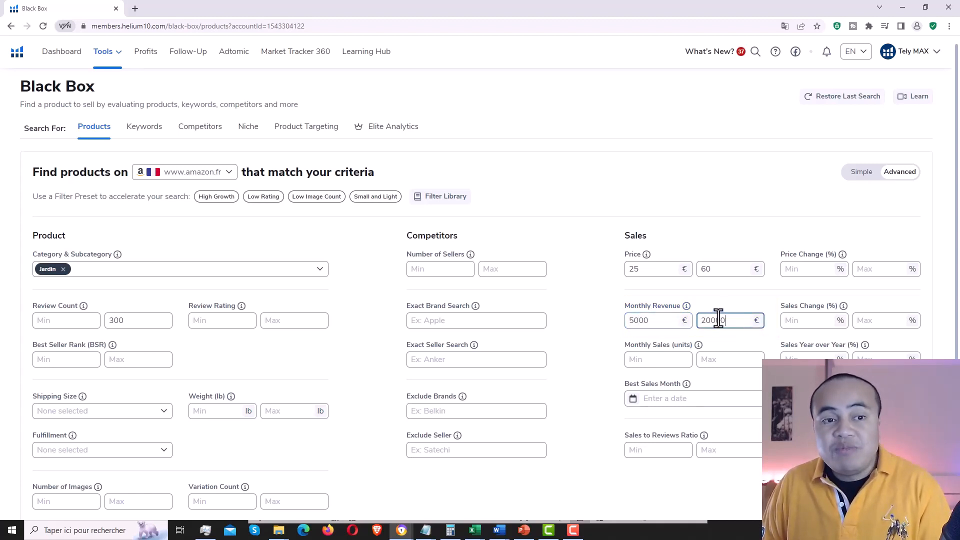
click(734, 221)
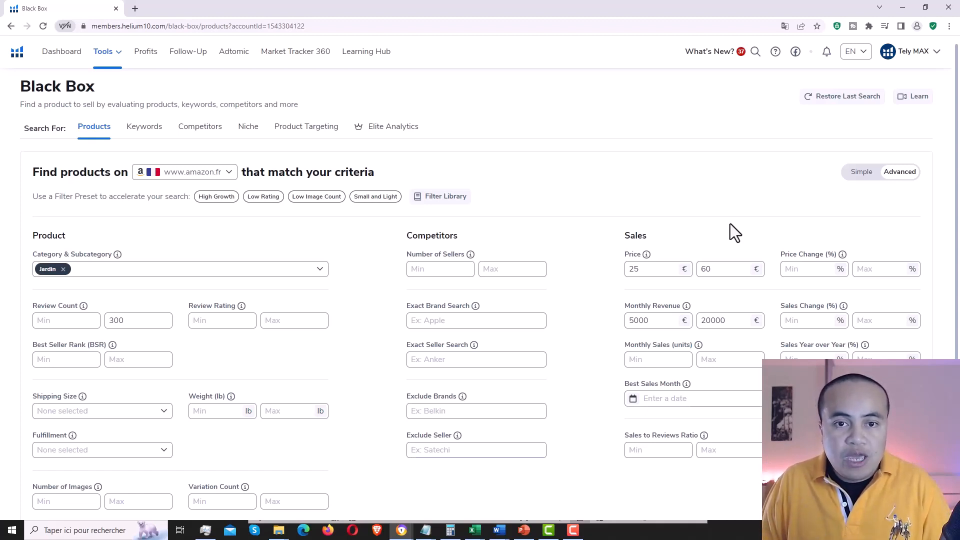
Step: Set the minimum listing age to 8 months and run the product search
scroll(95, 367, down, 1)
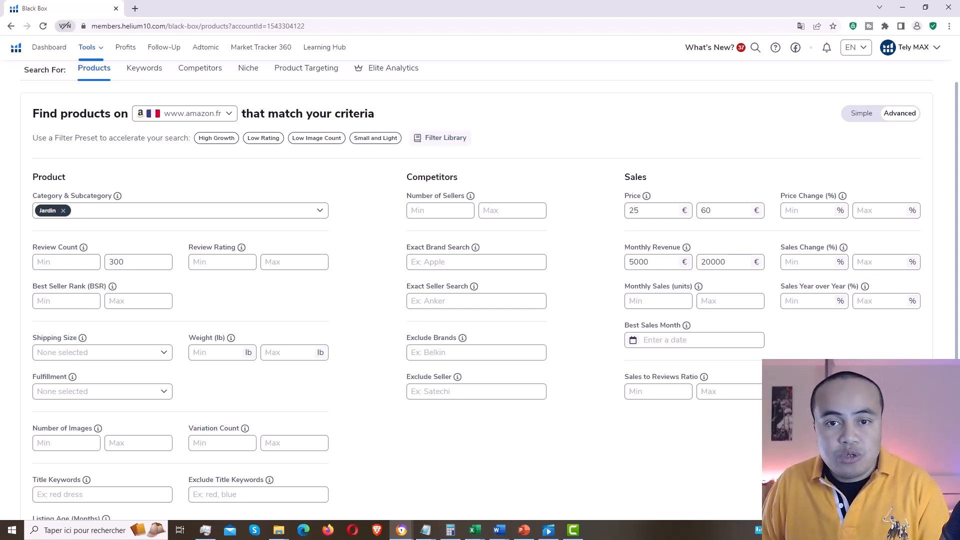
scroll(125, 391, down, 1)
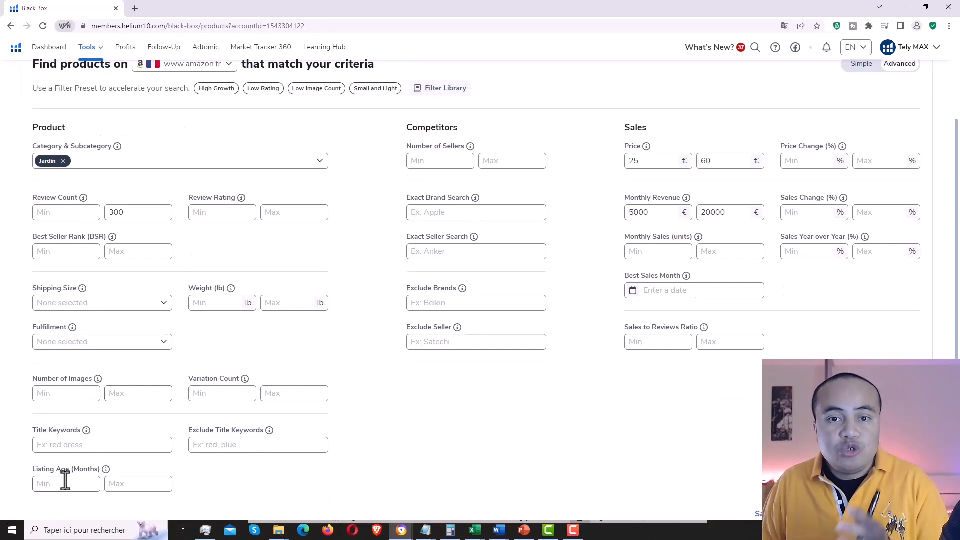
scroll(65, 481, down, 1)
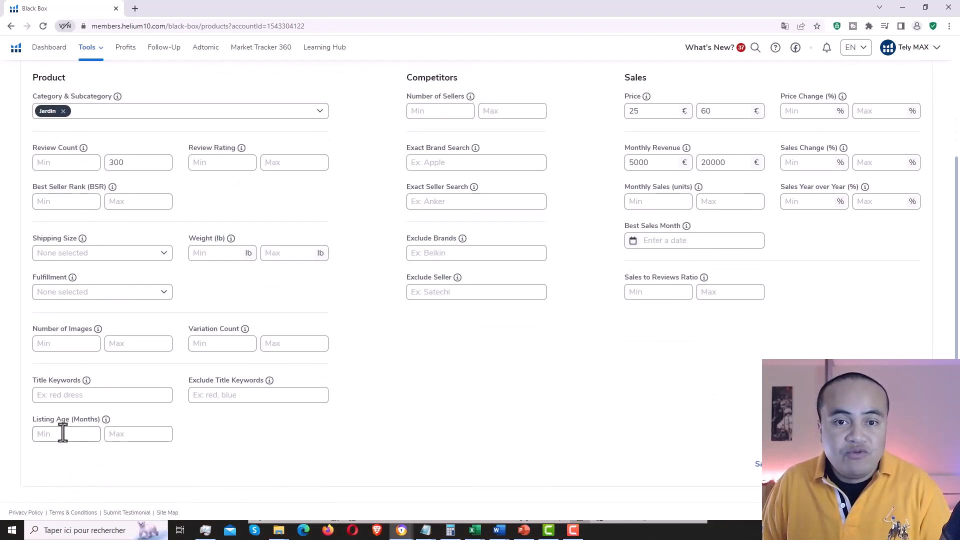
click(63, 434)
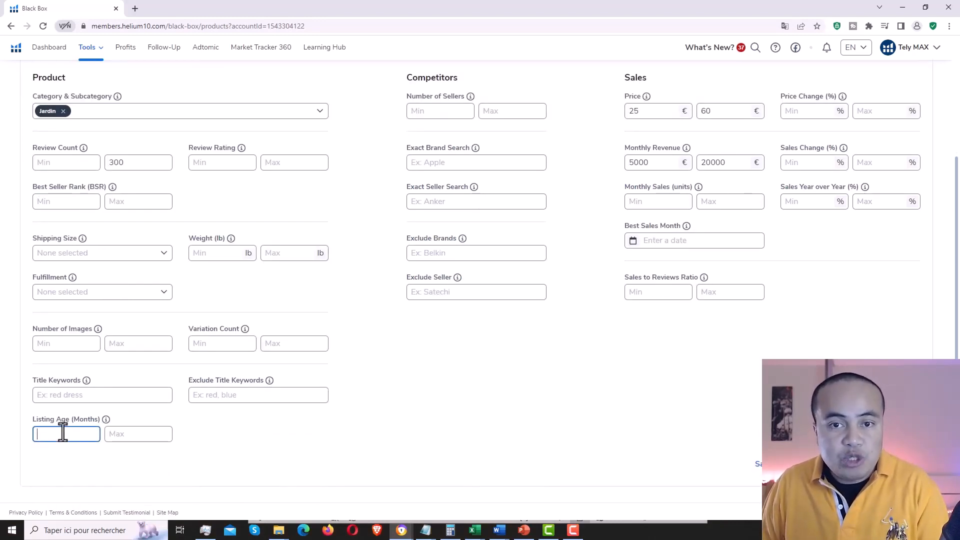
click(133, 435)
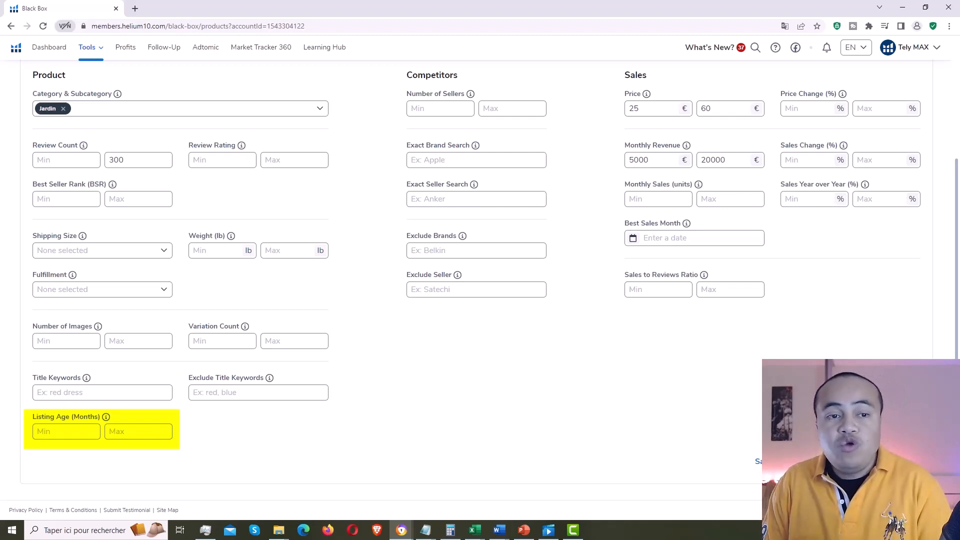
click(73, 435)
text(8)
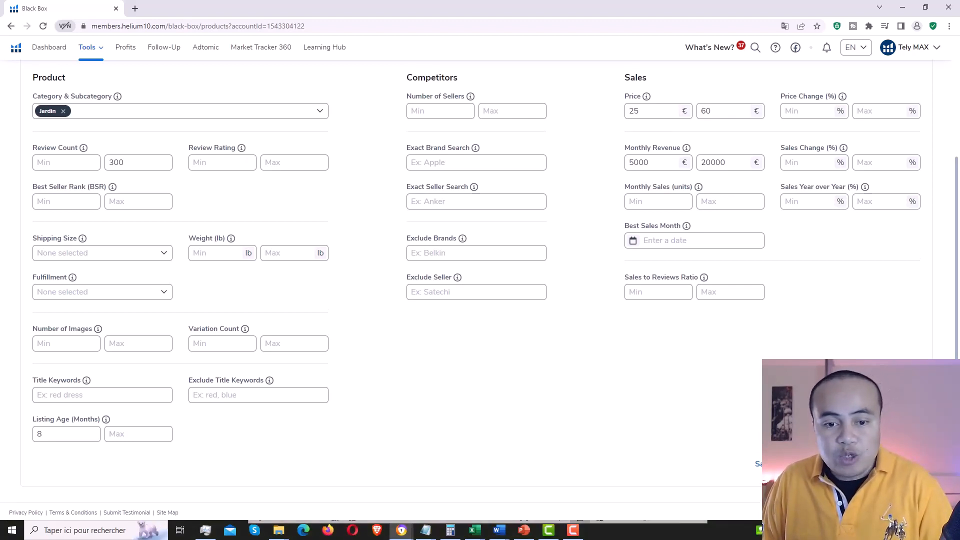
click(902, 461)
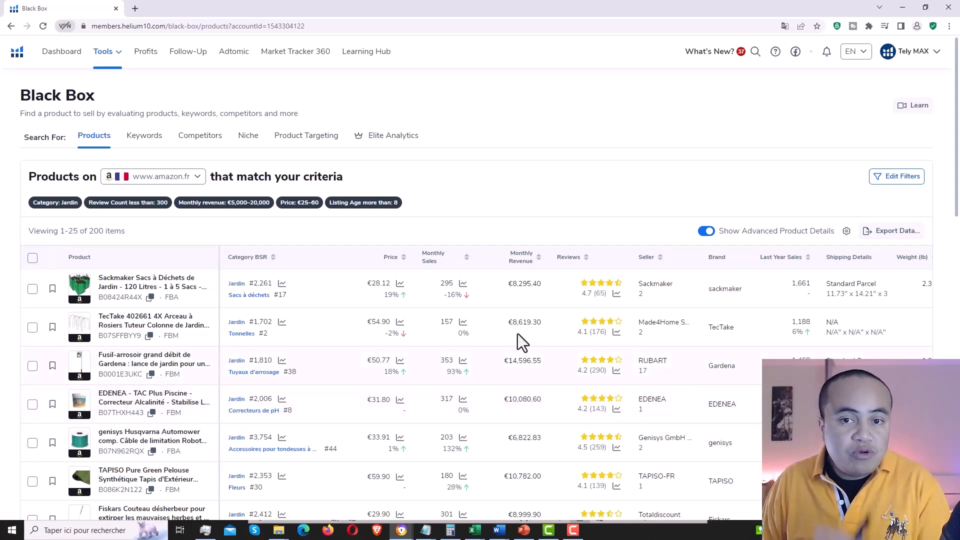
Step: Sort the product results by reviews in descending order, look through them and go to the second page
mouse_move(86, 293)
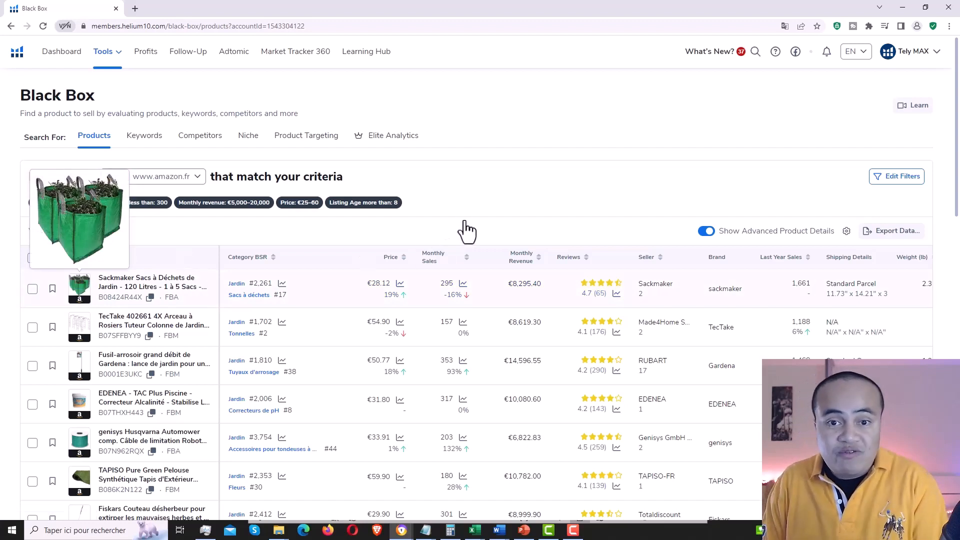
click(585, 261)
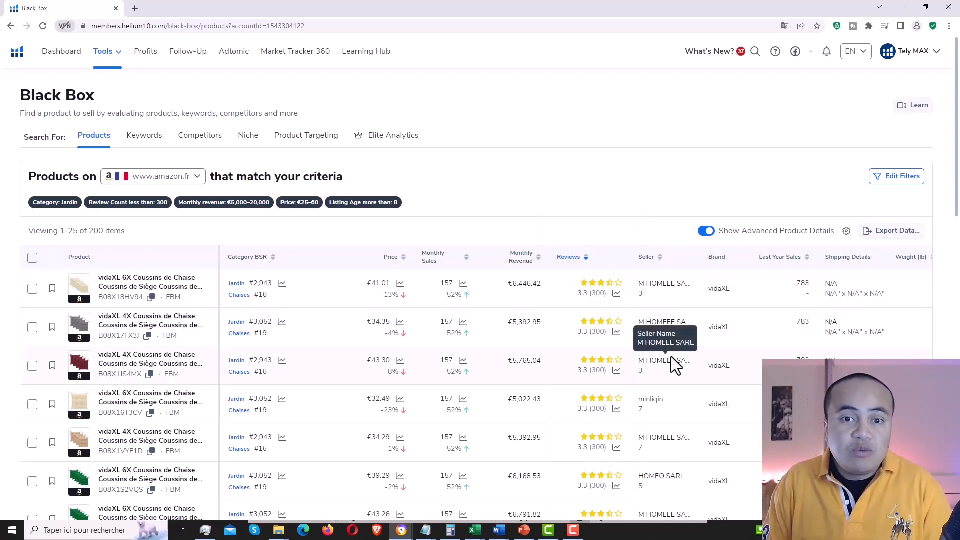
scroll(650, 320, down, 1)
scroll(650, 314, down, 8)
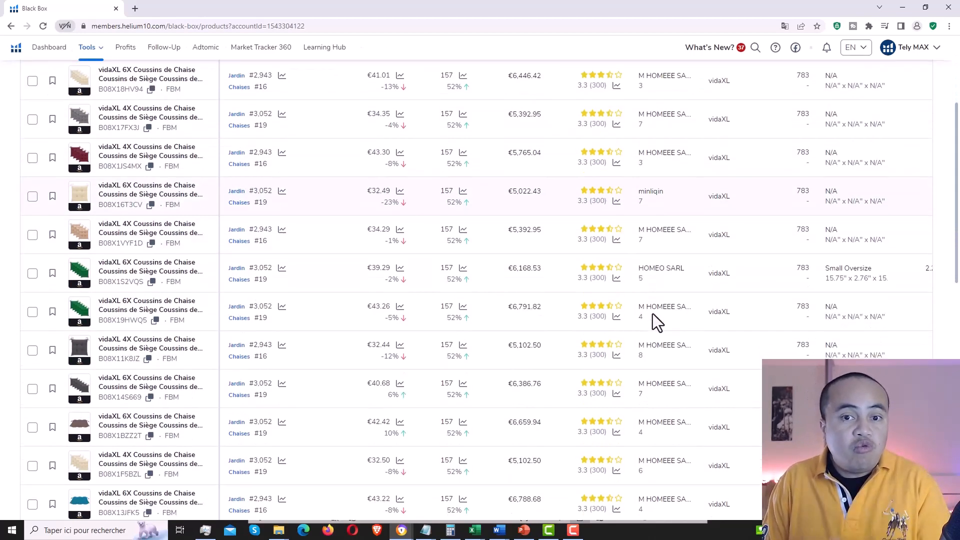
scroll(653, 314, down, 7)
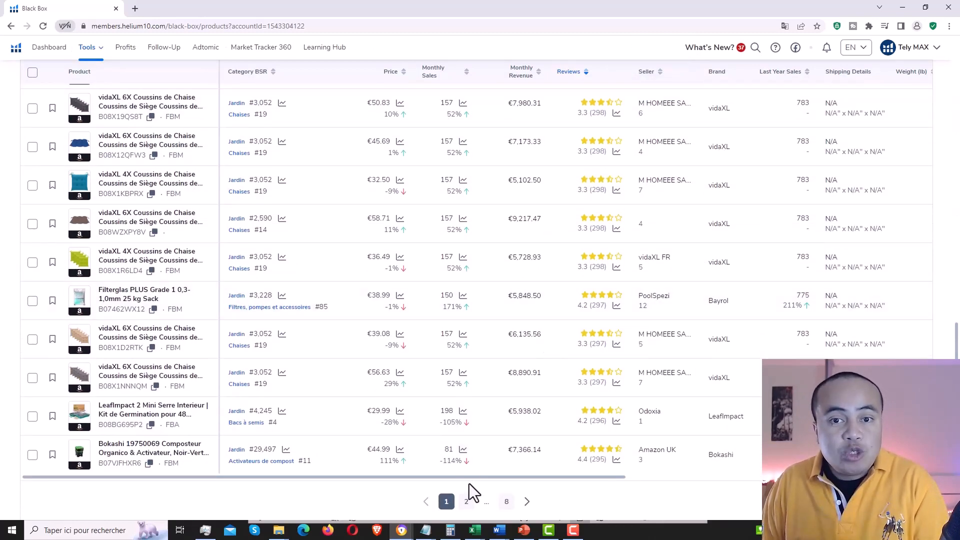
click(467, 502)
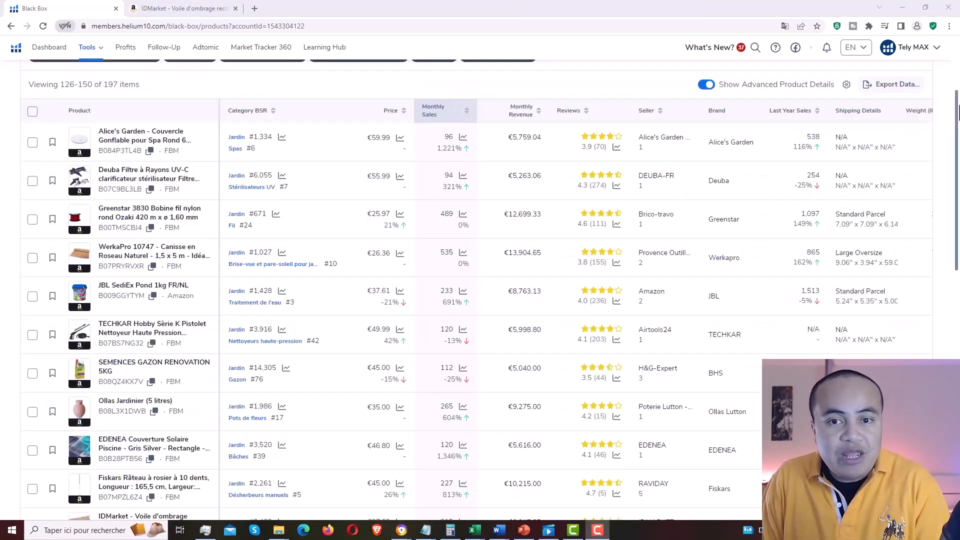
Step: Find the IDMarket "Voile d'ombrage" product in the results and switch to its Amazon.fr listing
scroll(950, 128, down, 4)
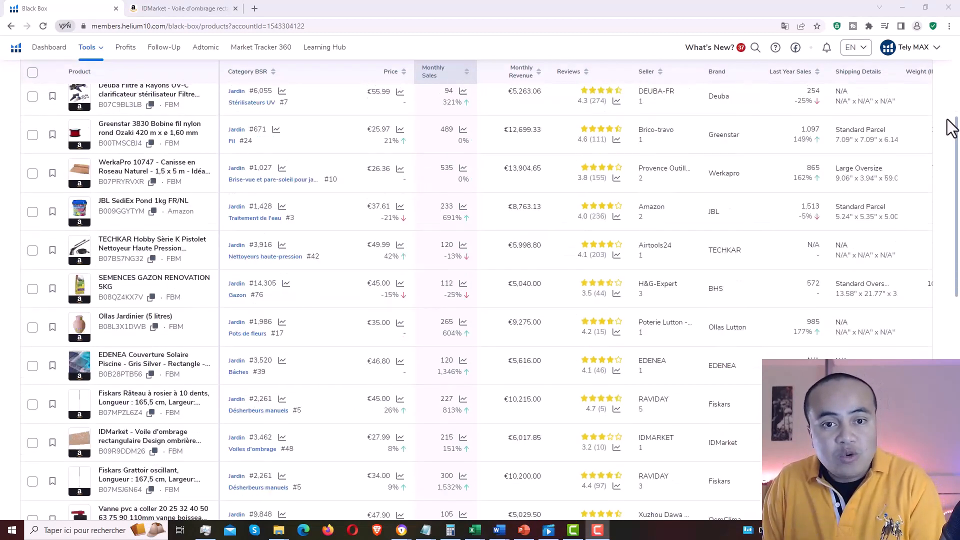
scroll(950, 129, down, 1)
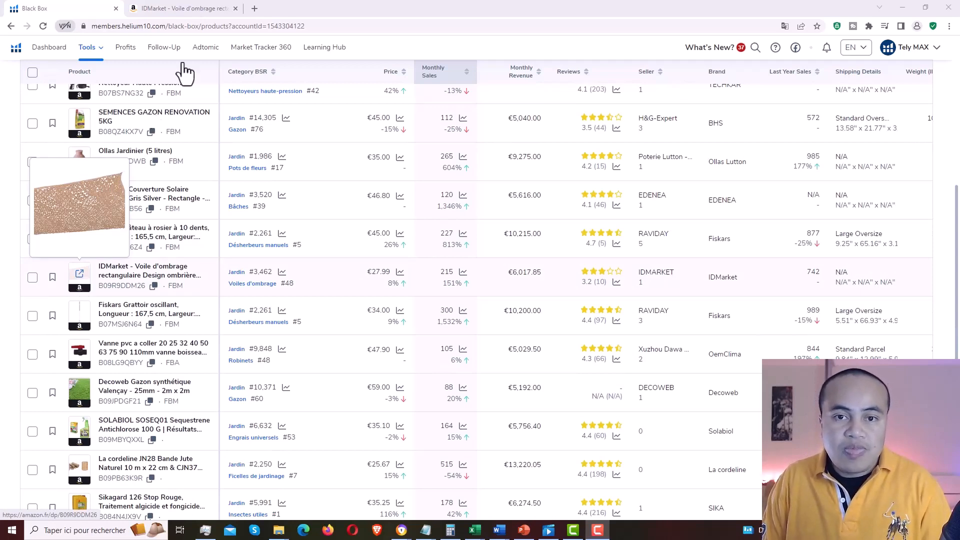
click(189, 11)
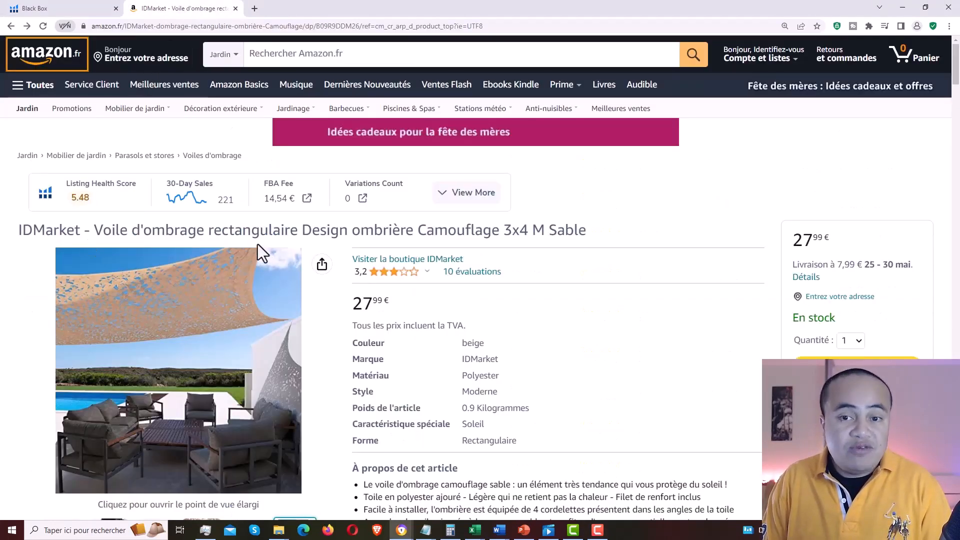
Step: Examine the title and product photos of the IDMarket rectangular shade sail listing
drag(103, 230, 297, 230)
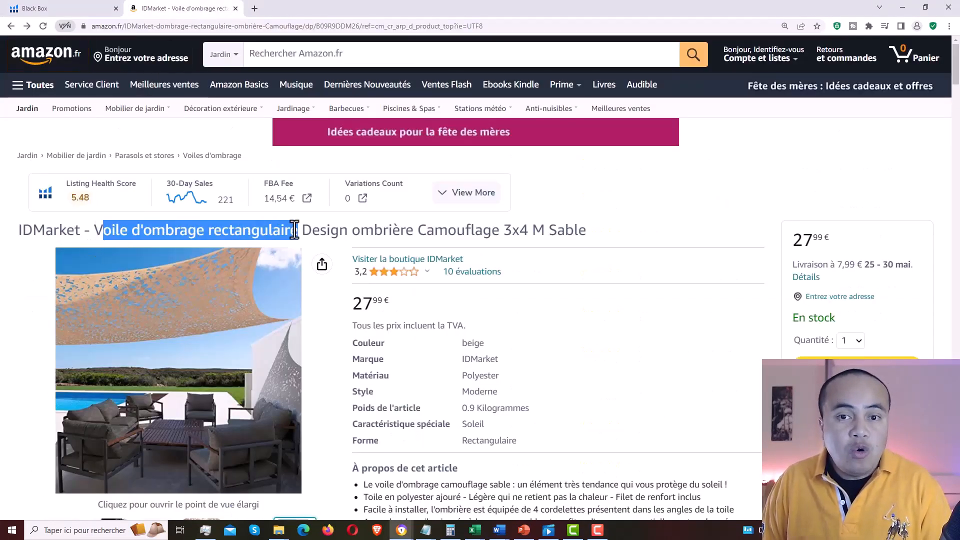
scroll(249, 265, down, 1)
scroll(244, 257, down, 3)
click(66, 377)
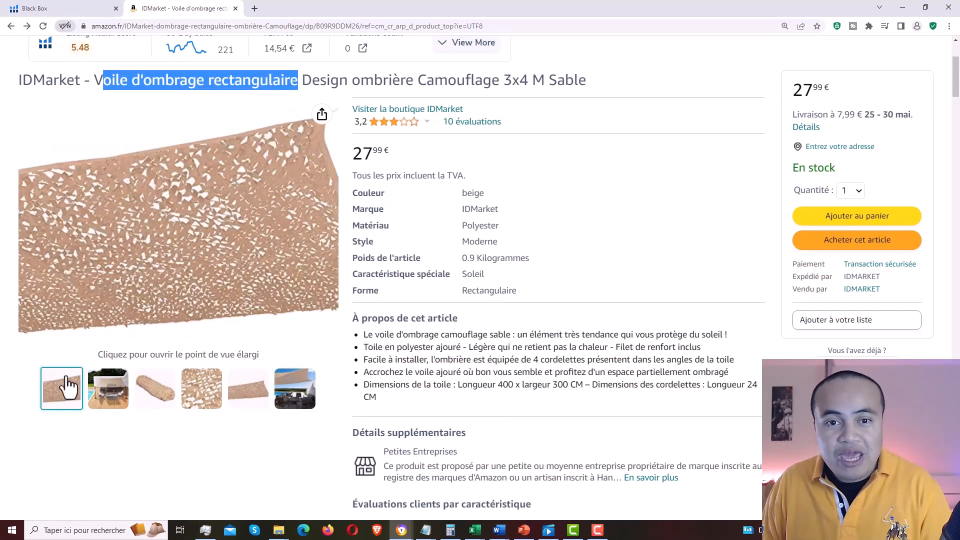
click(107, 386)
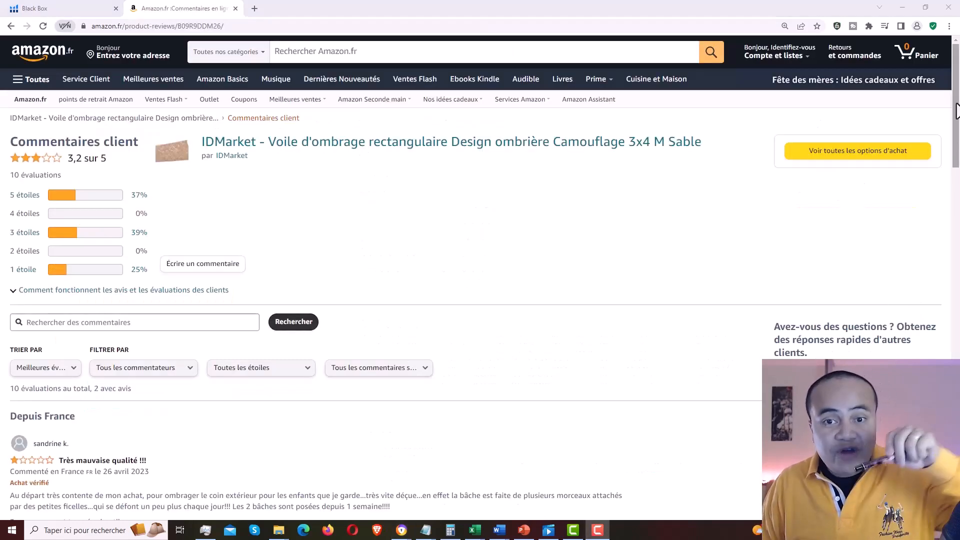
Step: Read the customer reviews of the IDMarket shade sail for quality complaints
scroll(958, 125, down, 2)
drag(959, 127, 959, 165)
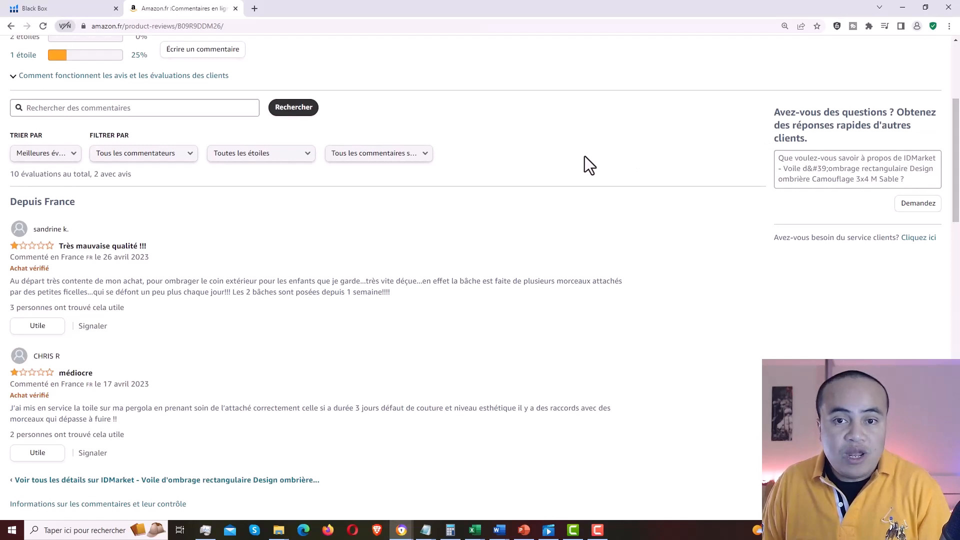